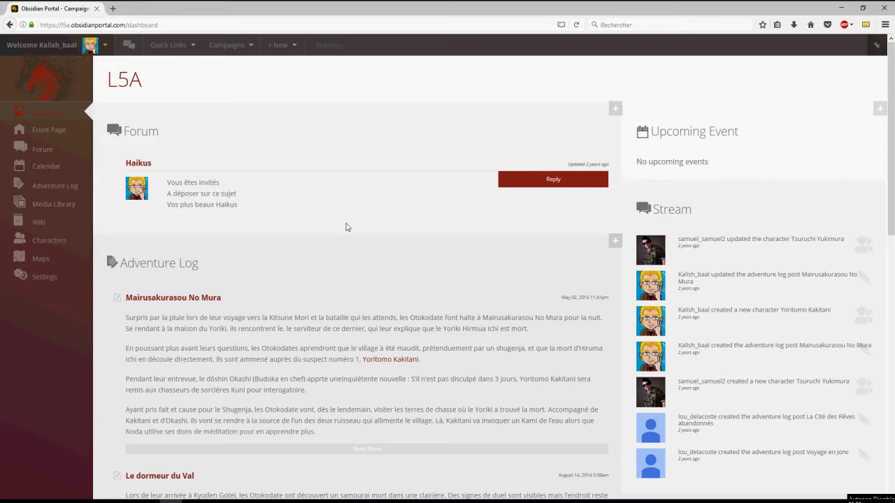
Open the campaign's front page for editing and highlight the Imperatrice Iweko character link in its text
click(57, 133)
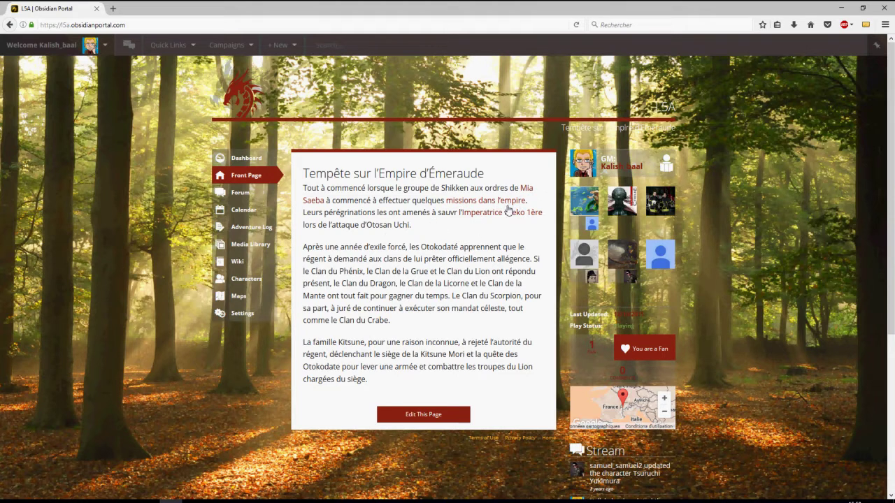
click(427, 421)
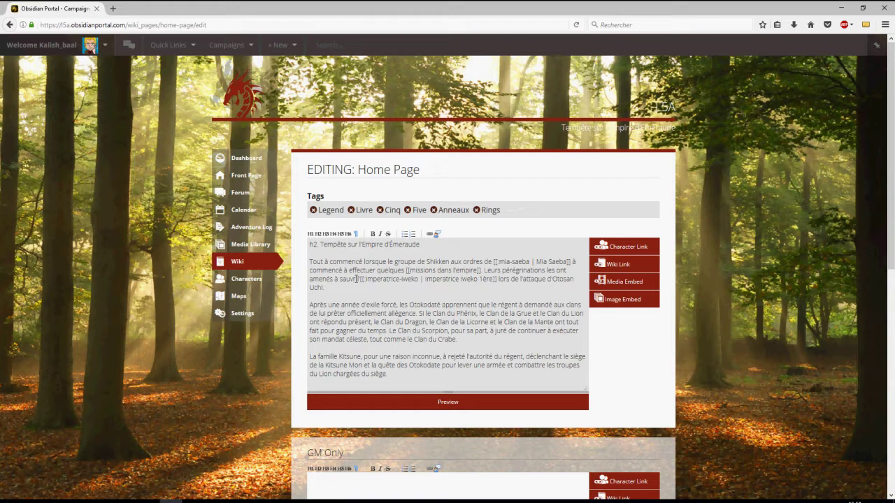
drag(360, 279, 503, 283)
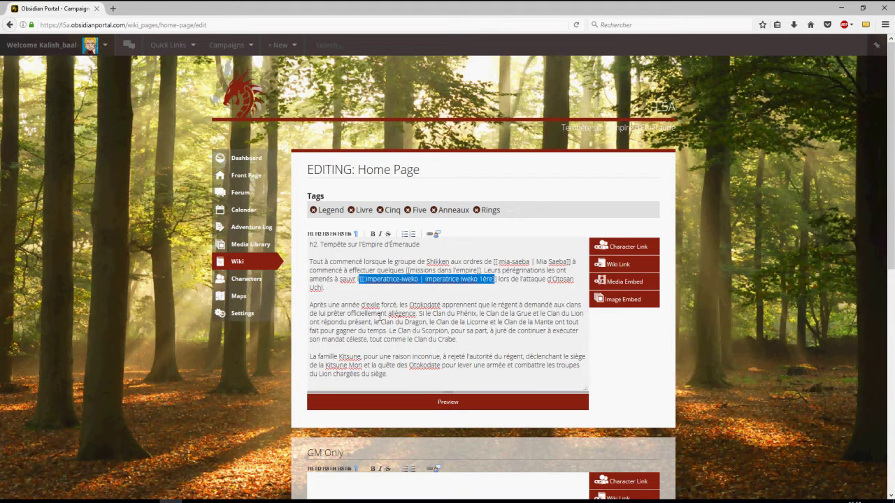
scroll(434, 315, down, 1)
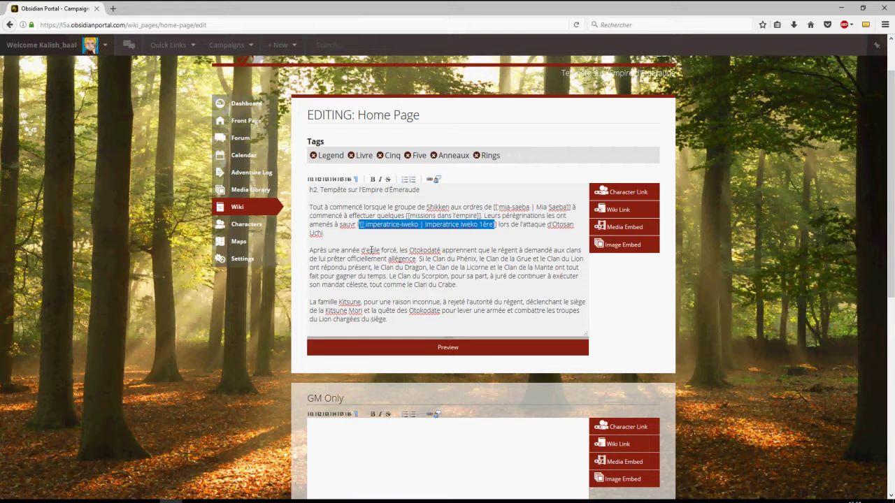
Correct the misspelled words in the second paragraph to "exil" and "allégeance"
right_click(371, 250)
click(377, 258)
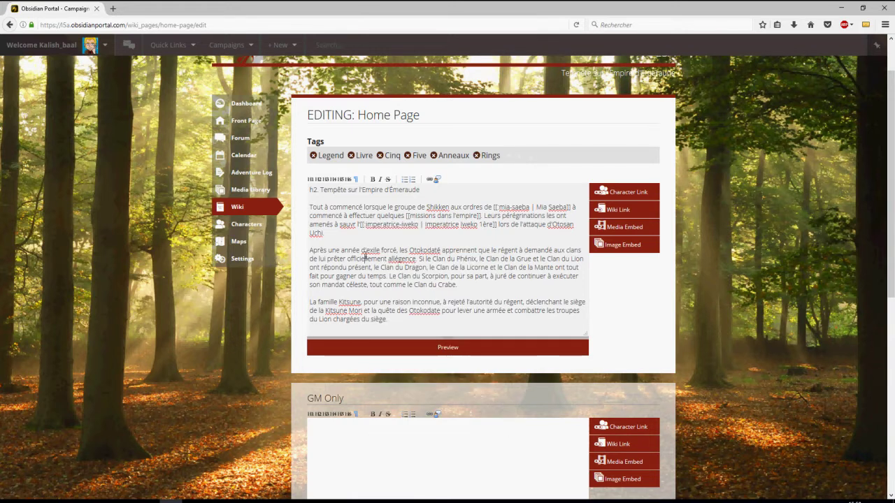
key(BackSpace)
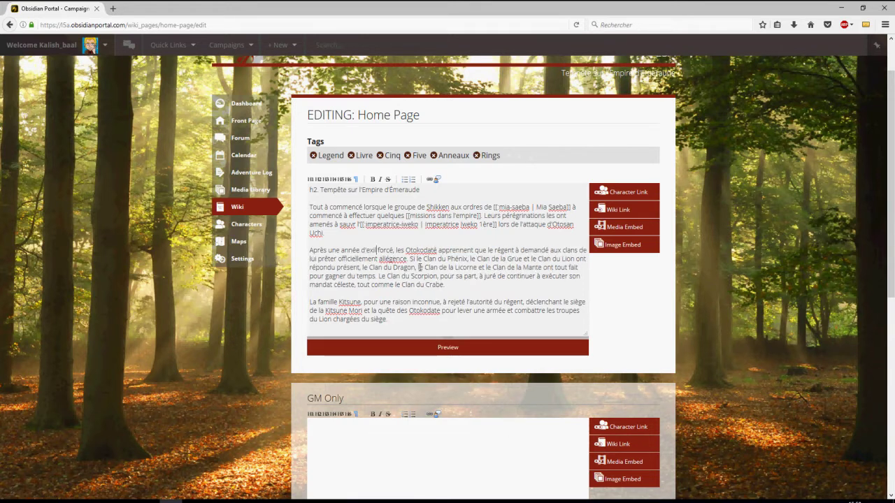
right_click(395, 258)
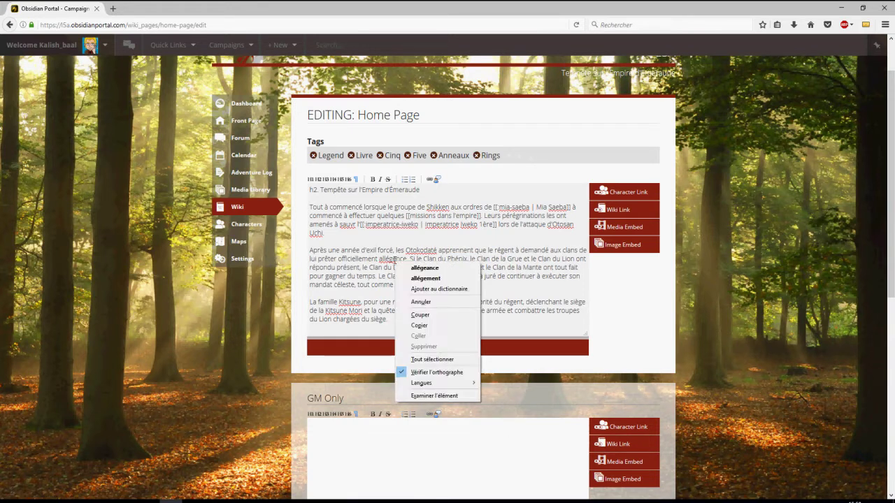
click(415, 267)
click(458, 284)
text(.)
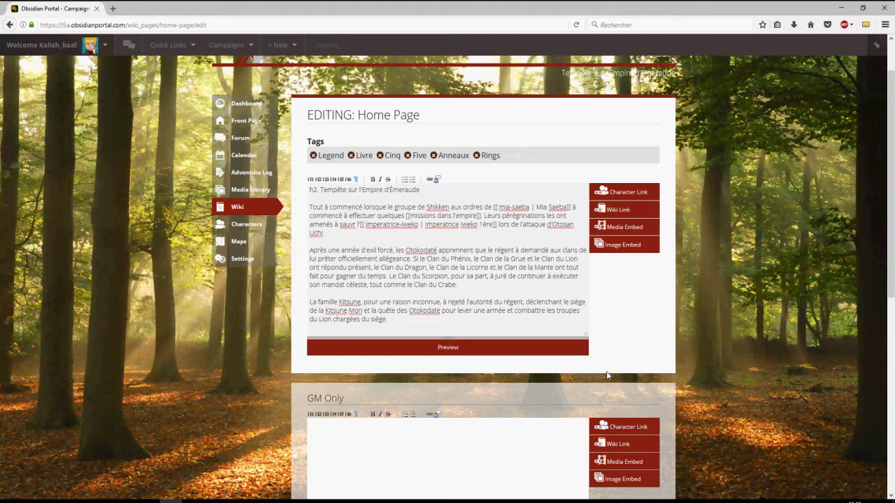
Turn "Clan du Phénix" in the second paragraph into a wiki link, [[Clan du Phénix]], and save the page
text([[)
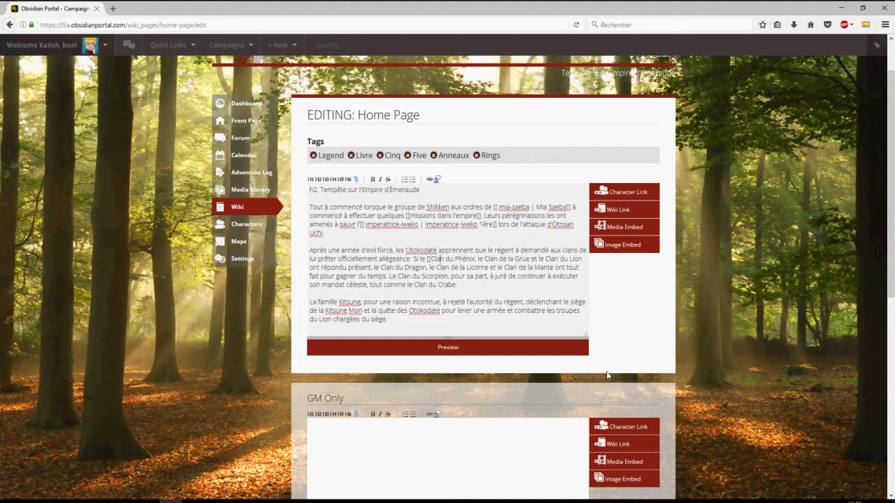
text(]])
scroll(386, 297, down, 5)
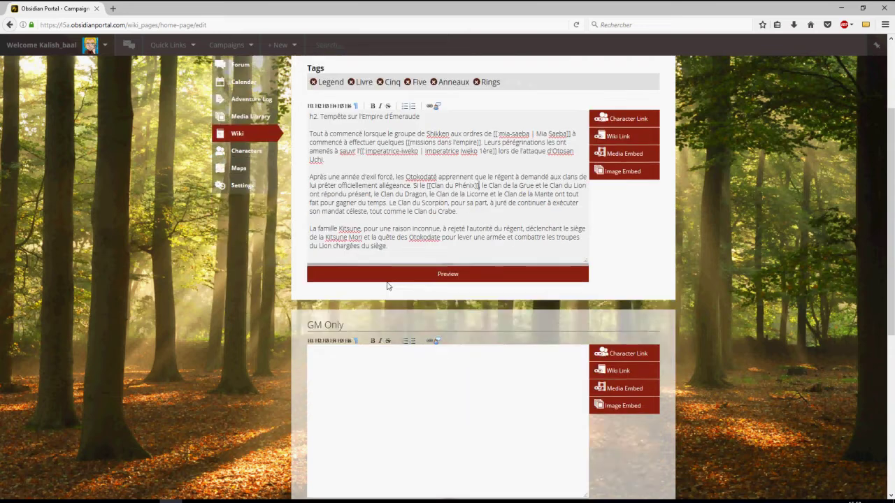
click(437, 410)
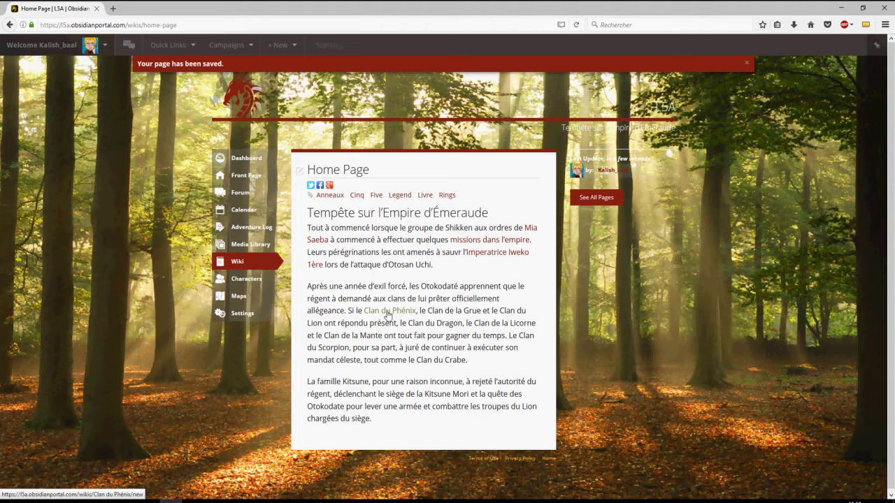
Start a new wiki page from the Clan du Phénix link and enter "Attention ce sont des traîtres !!!" in its GM-only section
click(385, 313)
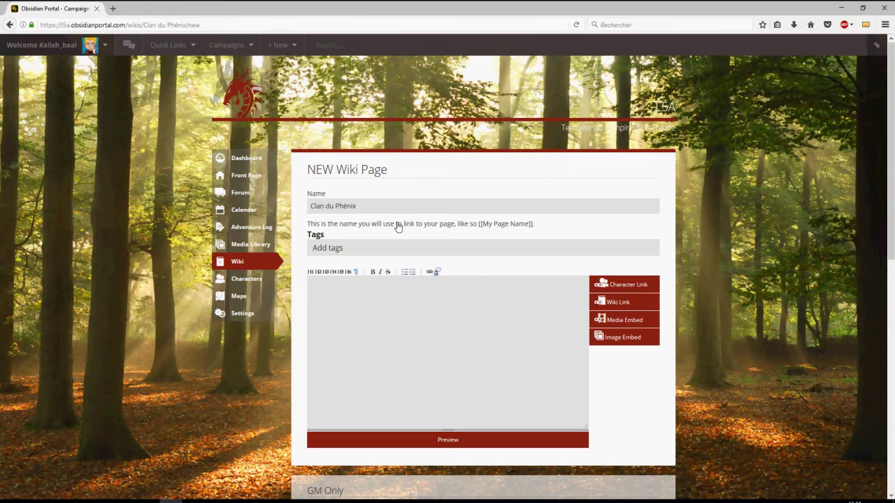
scroll(407, 301, down, 2)
scroll(408, 300, down, 2)
scroll(405, 296, up, 4)
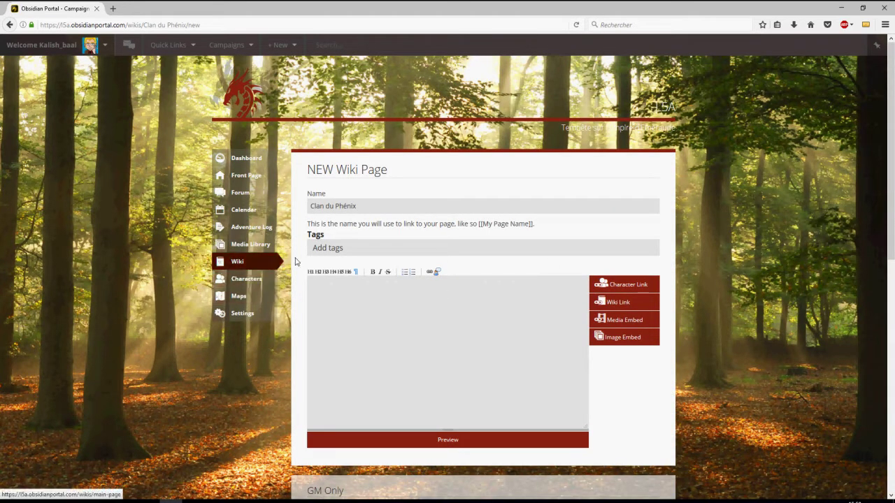
scroll(447, 333, down, 3)
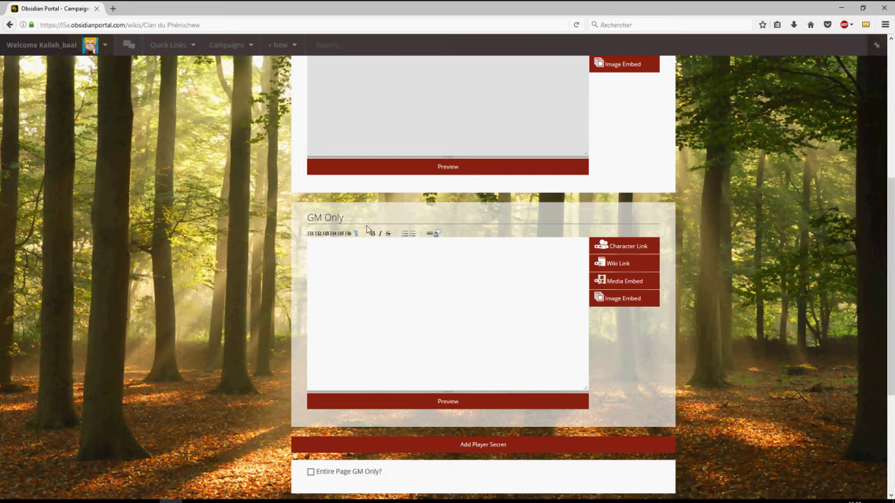
click(370, 258)
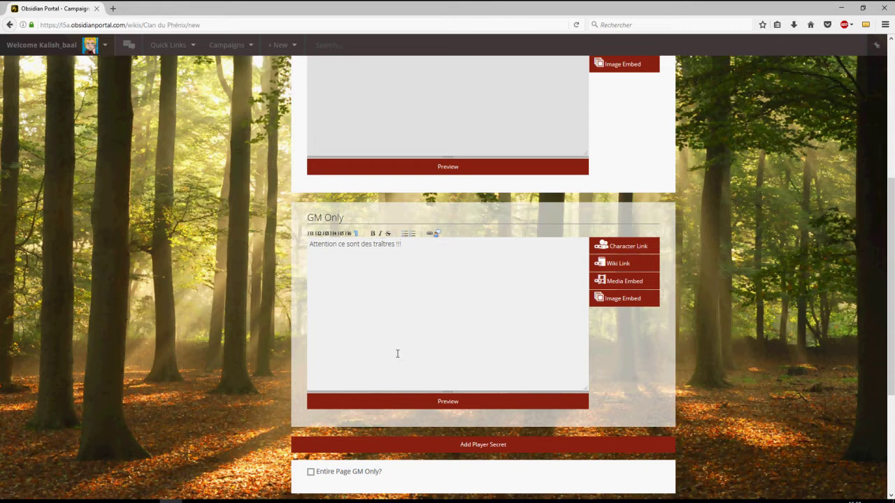
Add a player secret reading "Ceci est un test." visible to the first listed player, and delete that secret again
scroll(447, 294, down, 5)
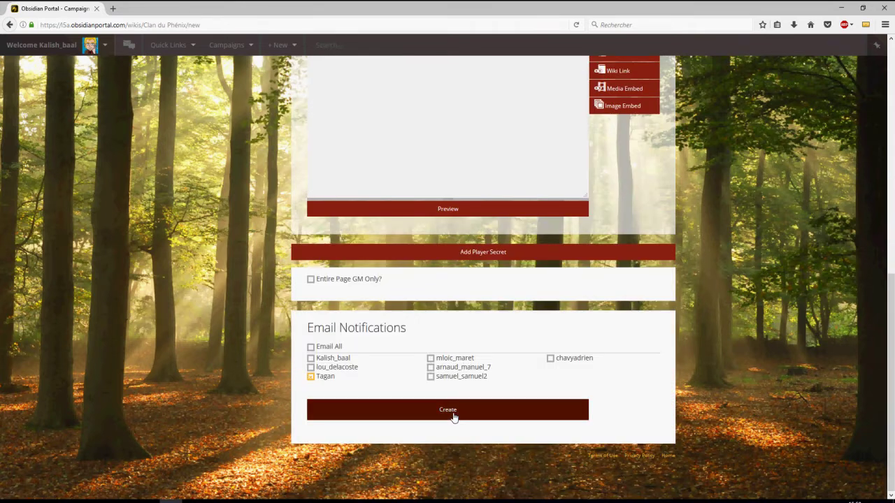
click(464, 255)
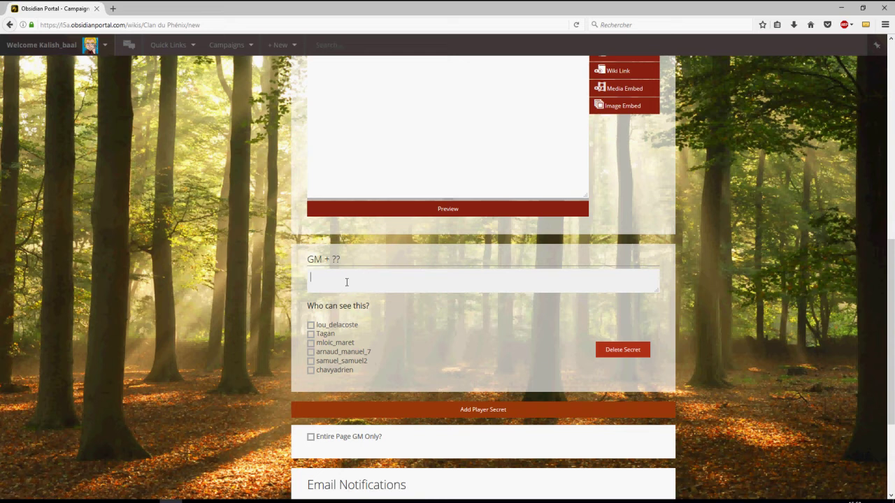
click(310, 325)
click(353, 276)
text(C)
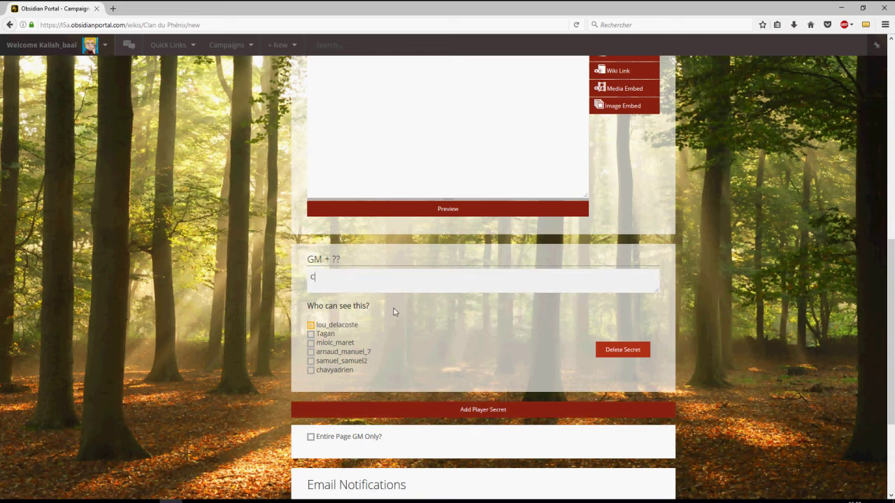
text(eci est un test.)
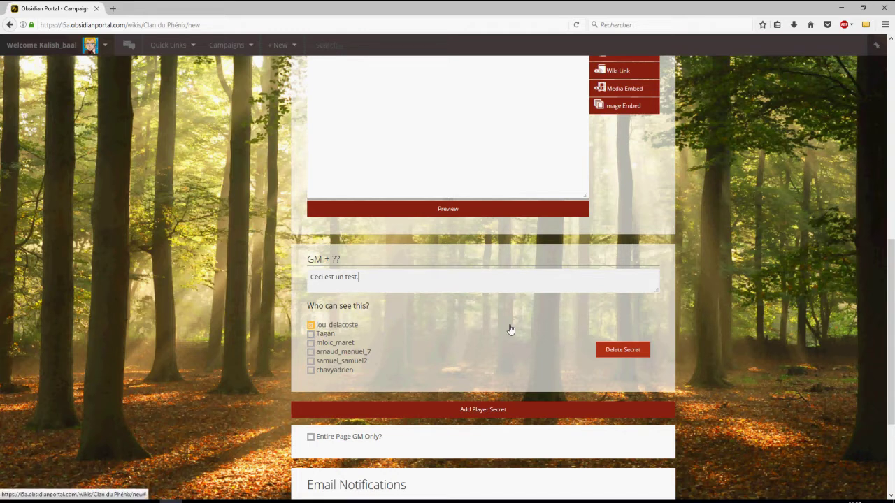
click(628, 351)
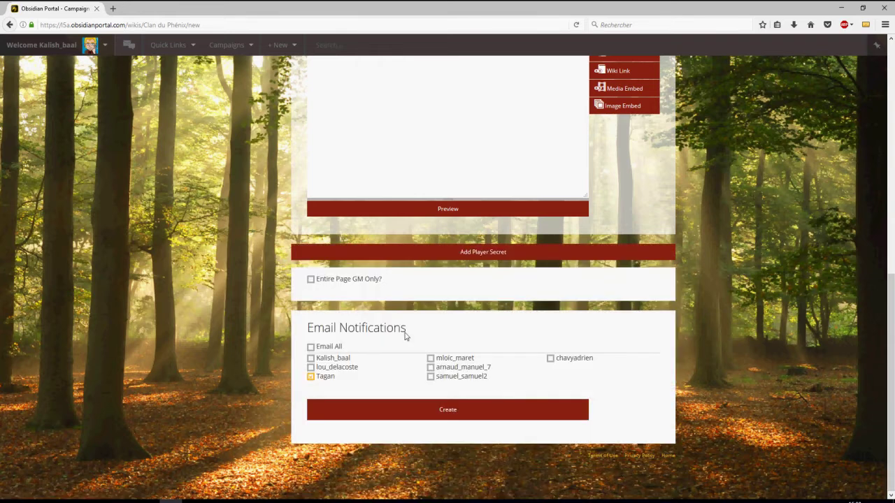
Leave the new wiki page without creating it, and view the campaign's front page and forum
scroll(412, 356, up, 10)
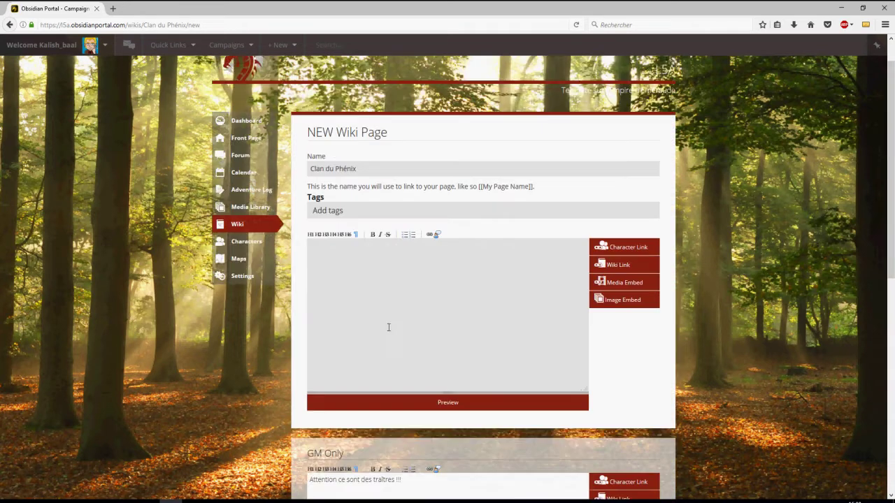
click(241, 147)
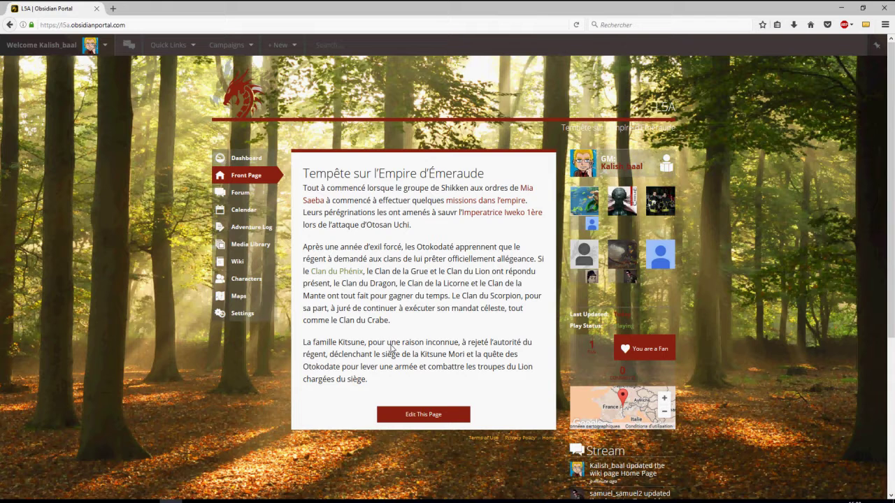
click(248, 193)
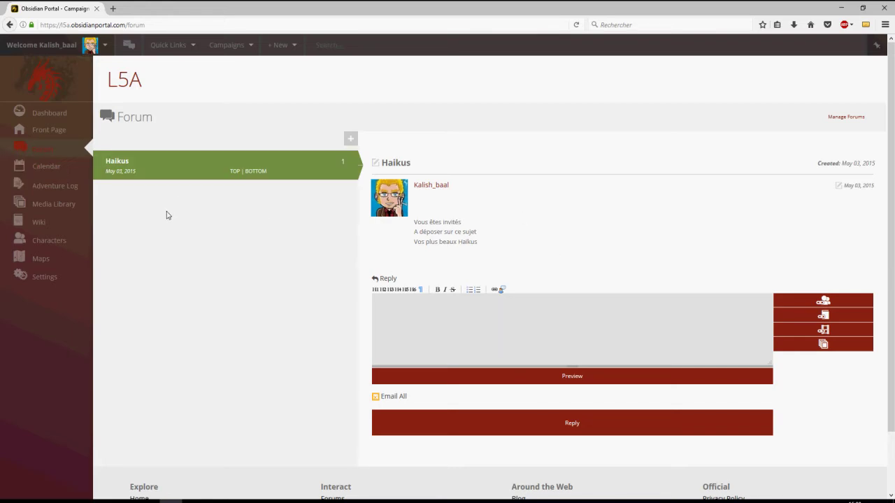
Open a new event form from the campaign calendar, examine its fields and reminder-day choices, and return to the calendar
click(39, 174)
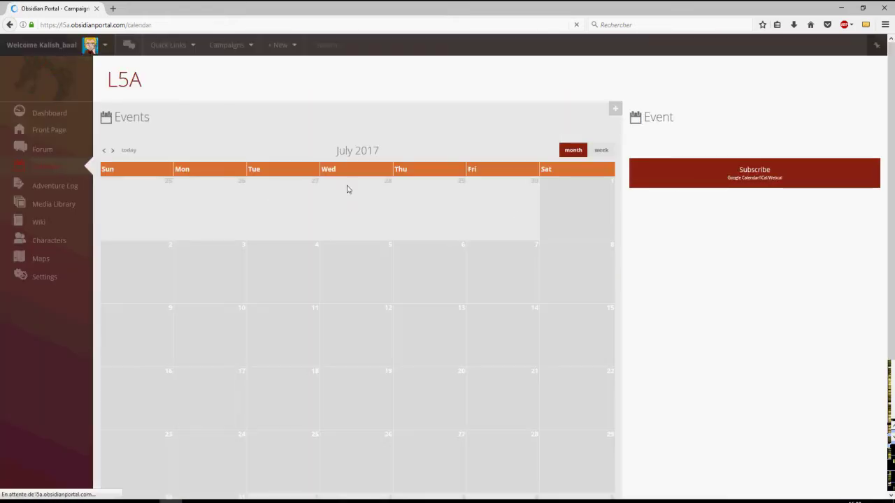
click(614, 109)
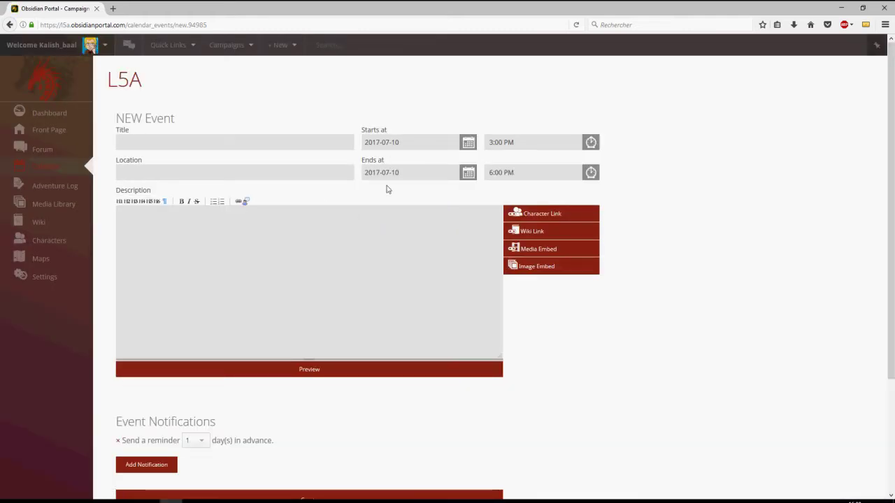
scroll(389, 202, down, 3)
scroll(390, 203, up, 1)
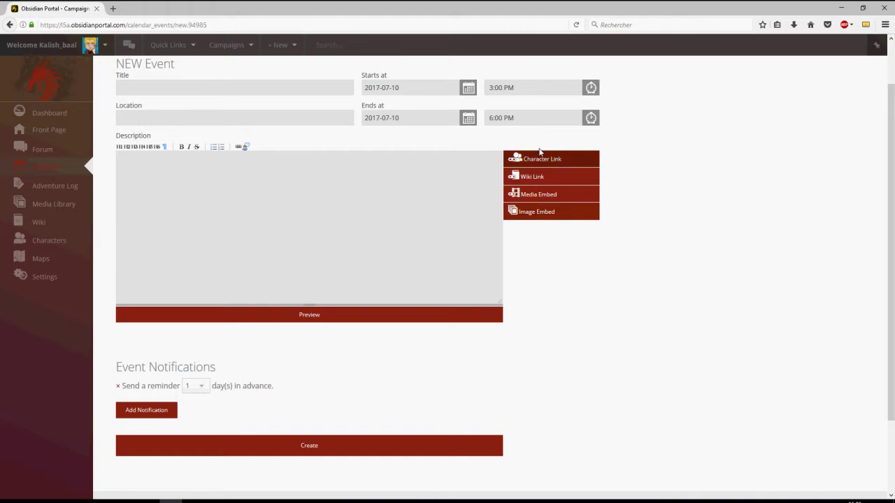
scroll(321, 236, down, 3)
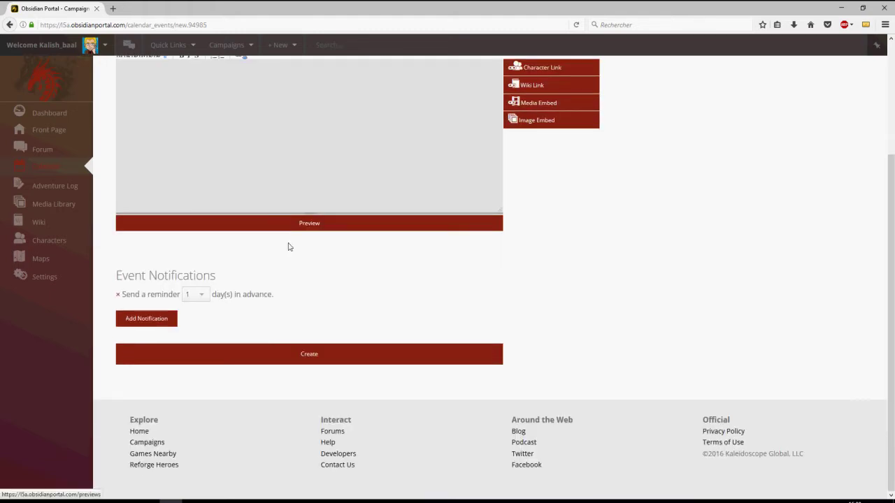
click(202, 295)
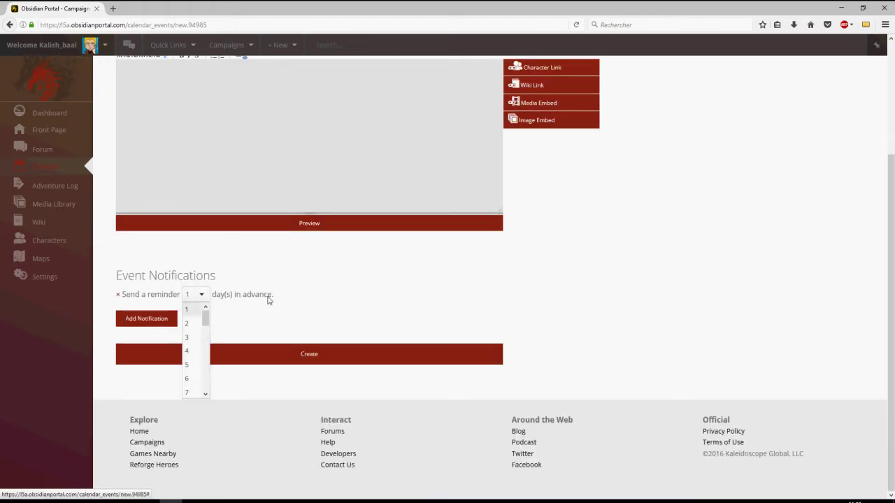
scroll(268, 299, up, 5)
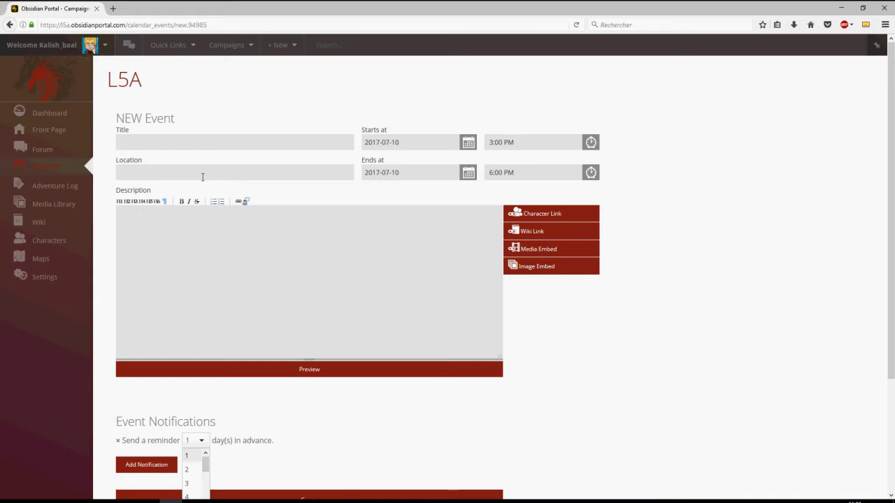
click(56, 174)
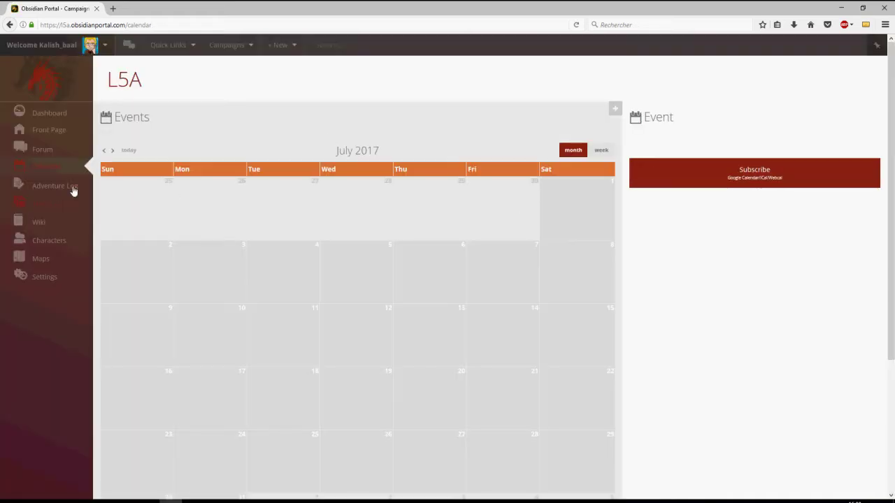
Open the adventure log post "Mairusakurasou No Mura" for editing and examine its text and character link syntax
click(70, 189)
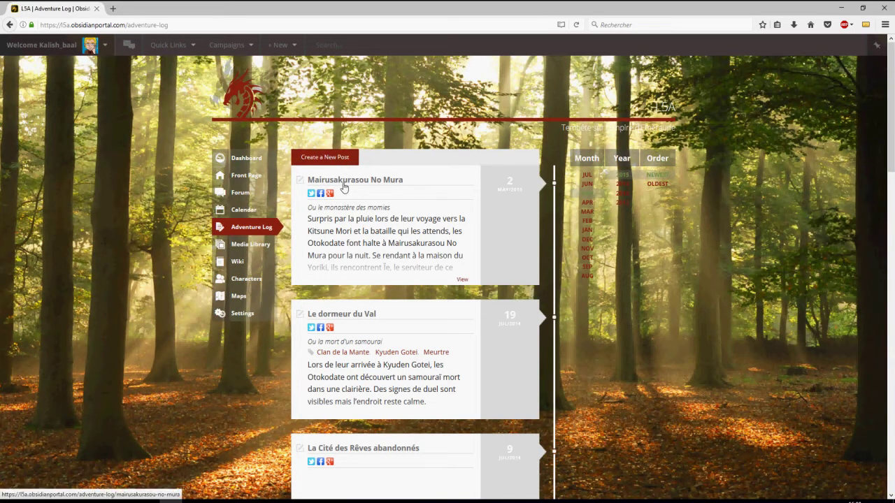
click(303, 182)
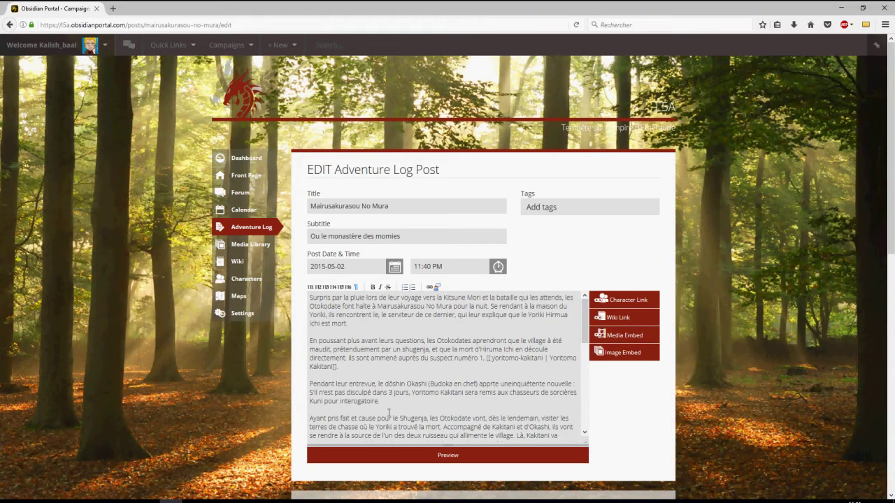
scroll(436, 343, down, 5)
scroll(435, 339, up, 5)
drag(489, 357, 544, 360)
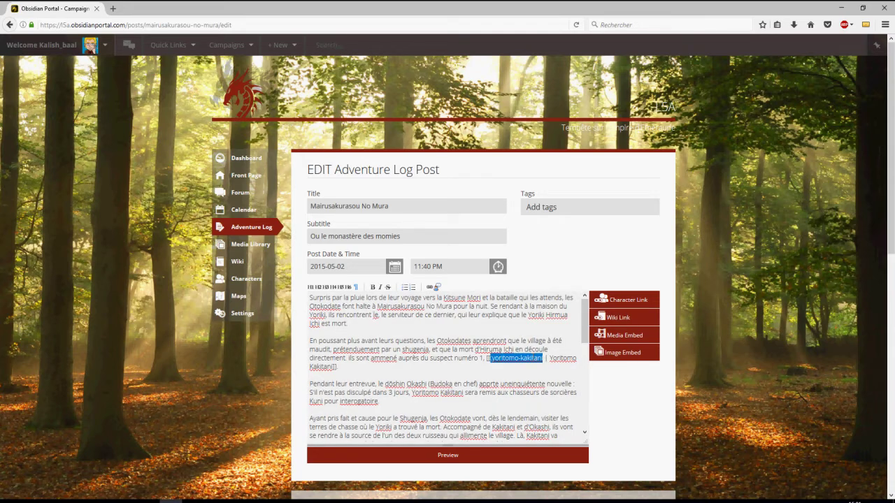
scroll(464, 355, down, 5)
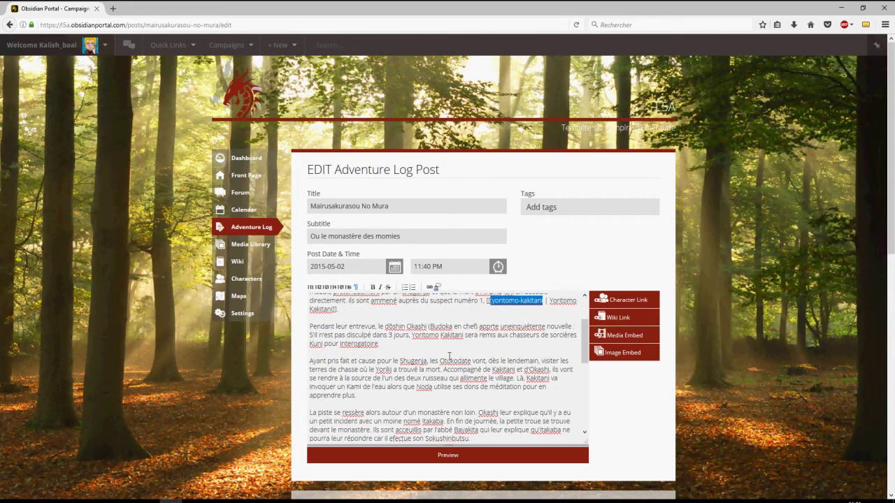
scroll(444, 350, down, 1)
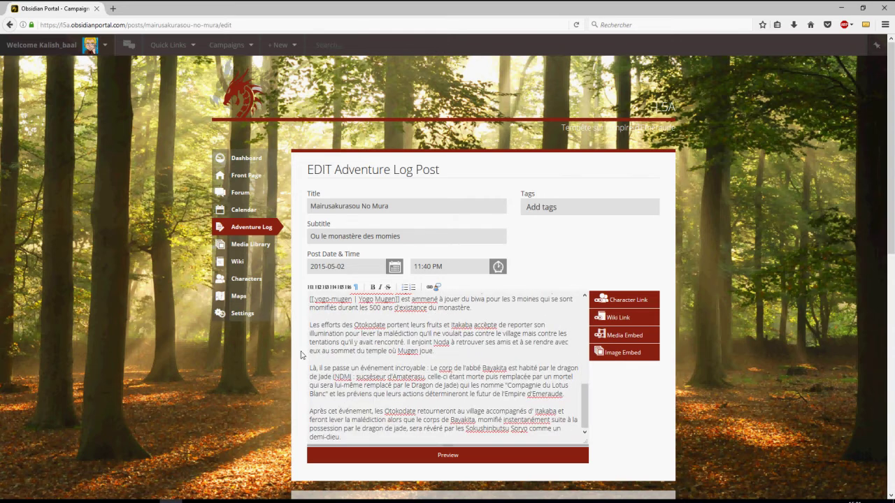
Examine the GM Only section of the post form, leave it unsaved and open the published post "Mairusakurasou No Mura"
scroll(304, 351, down, 6)
scroll(323, 357, up, 10)
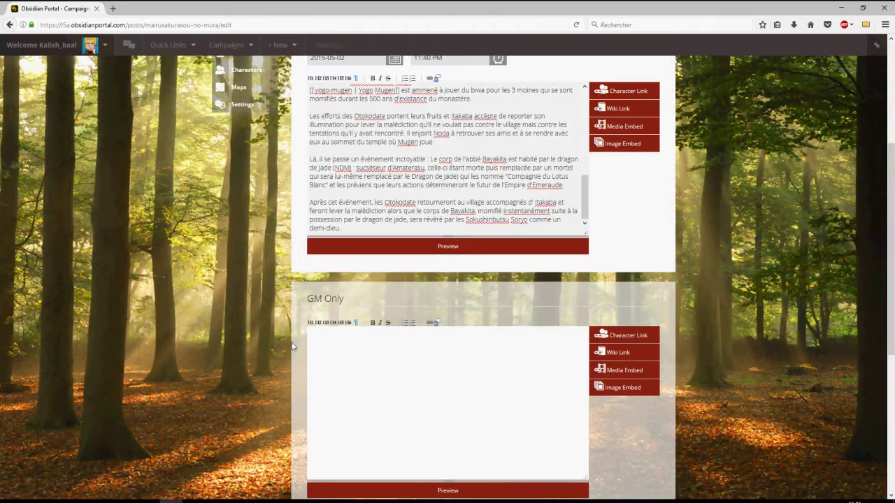
click(10, 25)
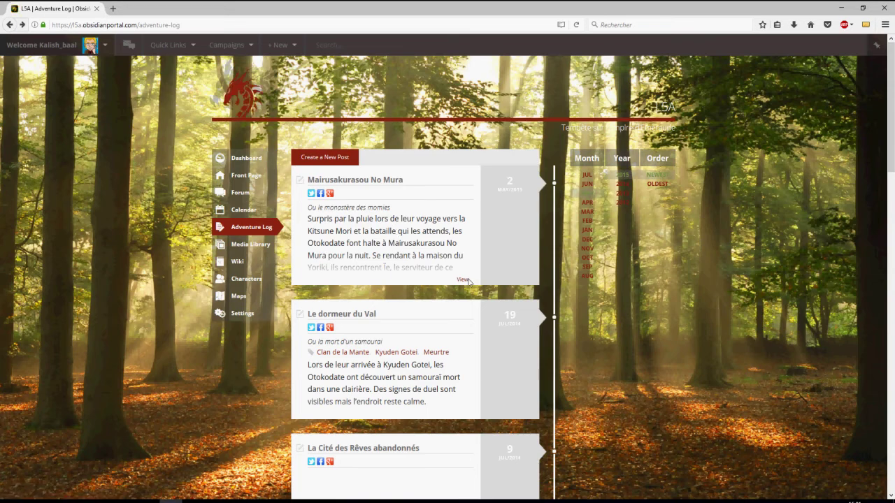
click(461, 281)
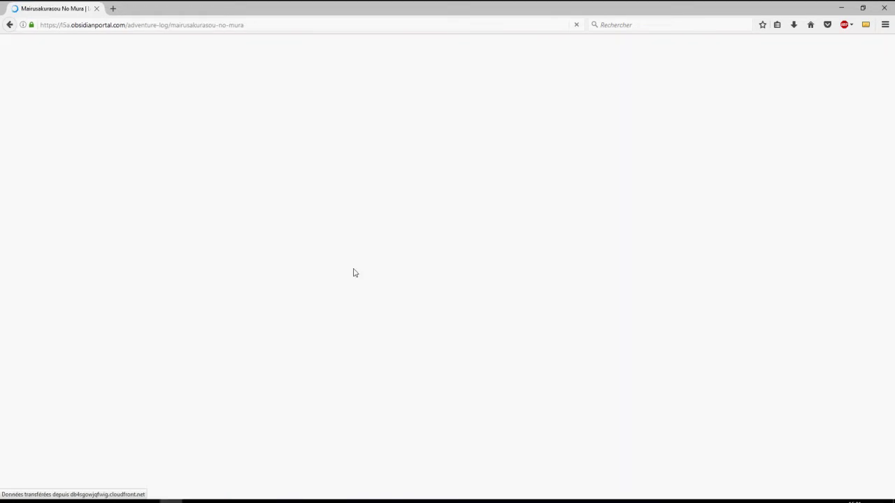
scroll(412, 269, down, 2)
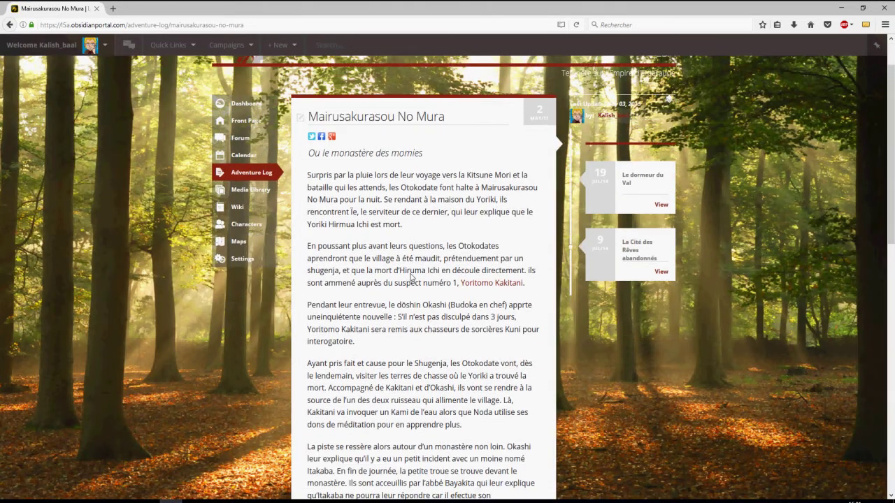
Follow the post's Yoritomo Kakitani link to the character page, return to the post and read through the rest of it
click(497, 283)
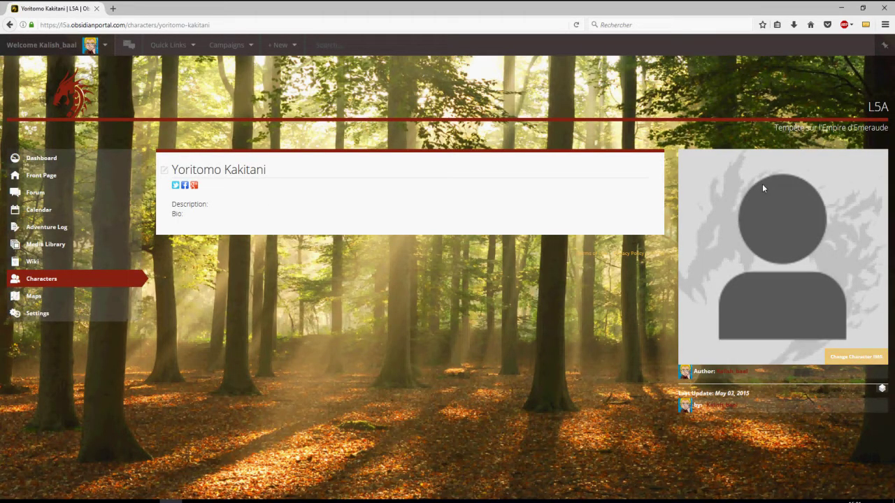
click(8, 26)
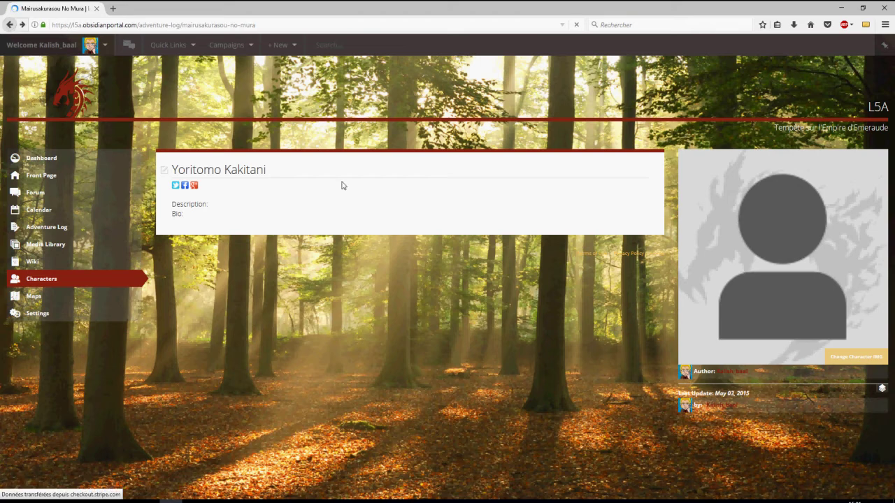
scroll(417, 211, down, 5)
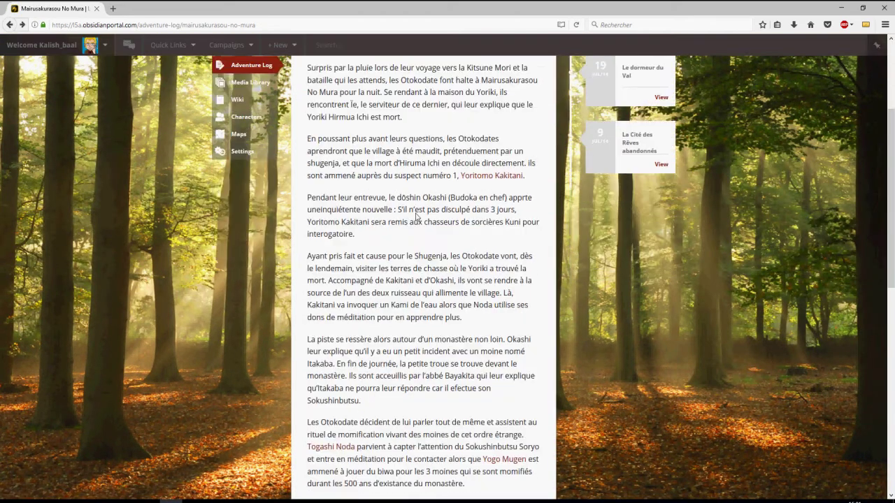
scroll(332, 300, down, 3)
scroll(342, 197, down, 8)
scroll(424, 296, up, 16)
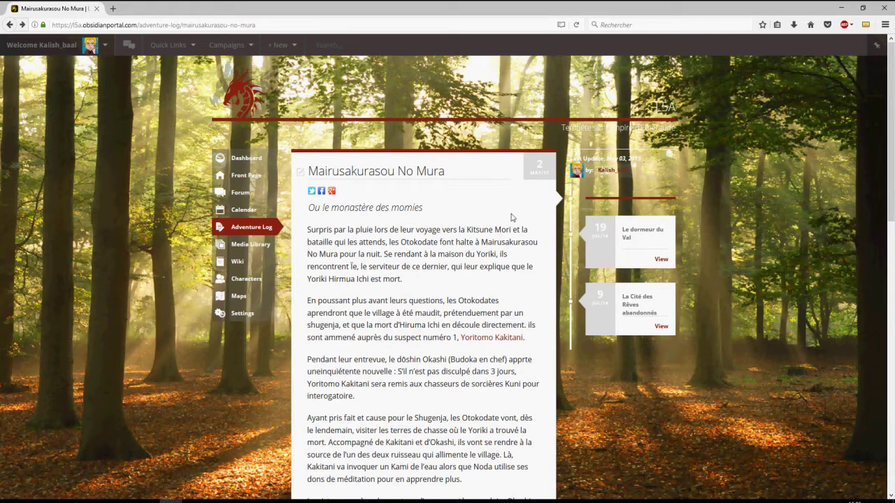
Open the neighbouring adventure log post "Le dormeur du Val" and look over its text, tags and comments area
click(636, 236)
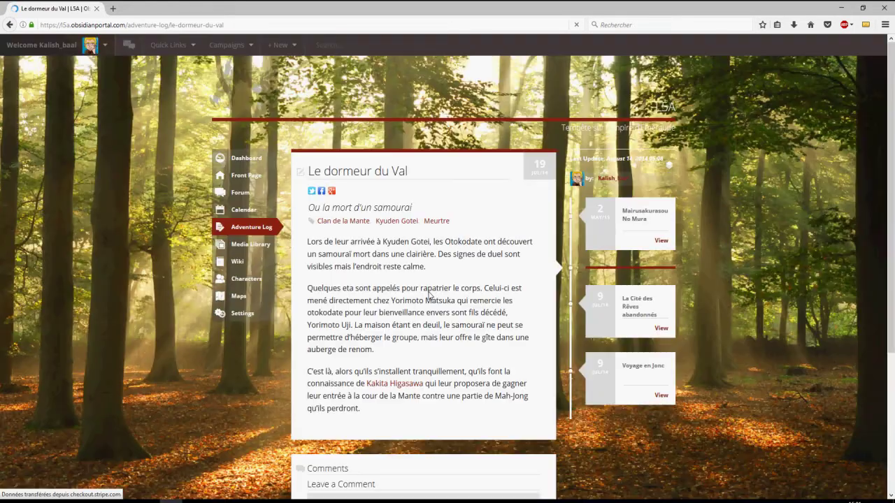
scroll(415, 248, down, 3)
scroll(402, 246, up, 3)
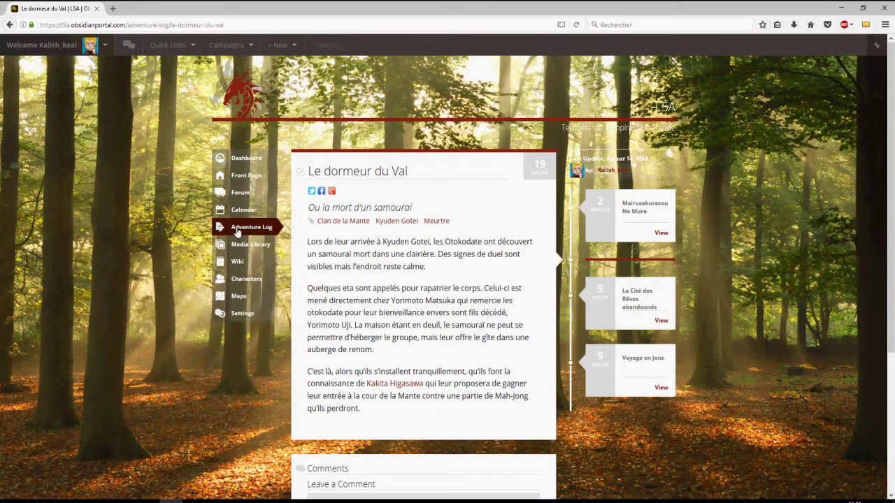
View the campaign's Media Library, and open the wiki's Main Page
click(237, 250)
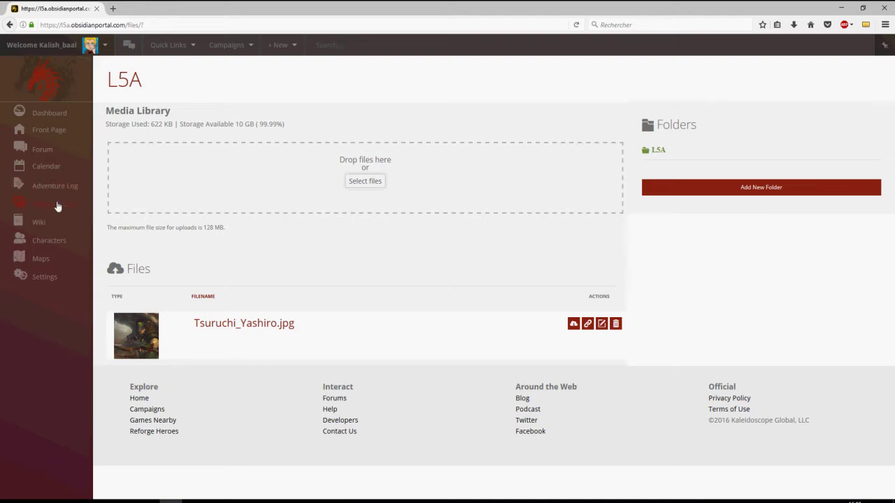
click(38, 225)
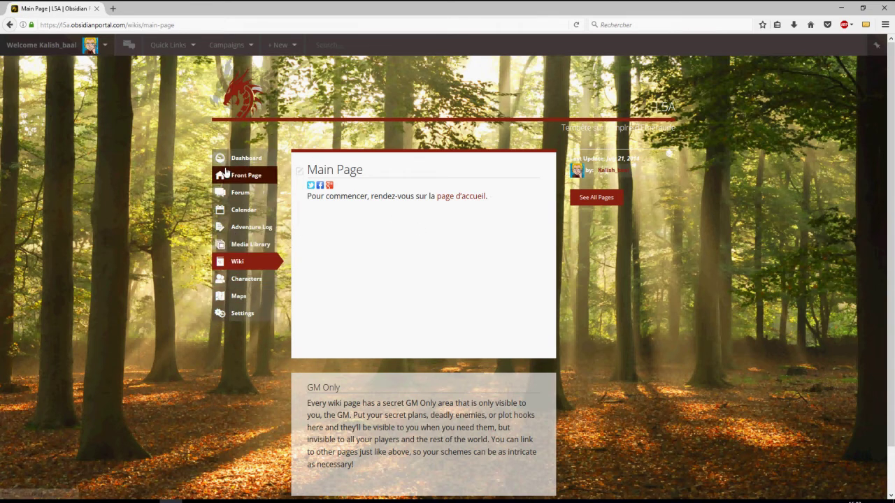
Open the campaign's character list and examine its Player Characters and Non-Player Characters sections
click(243, 281)
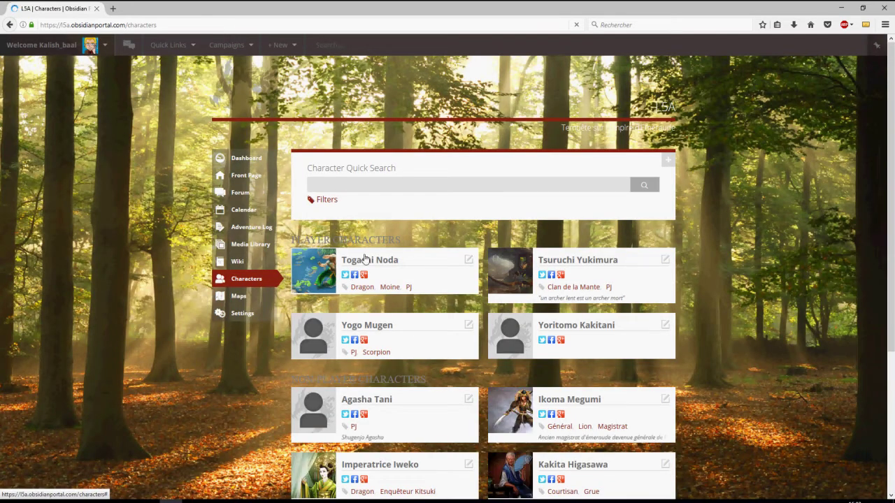
drag(292, 239, 438, 242)
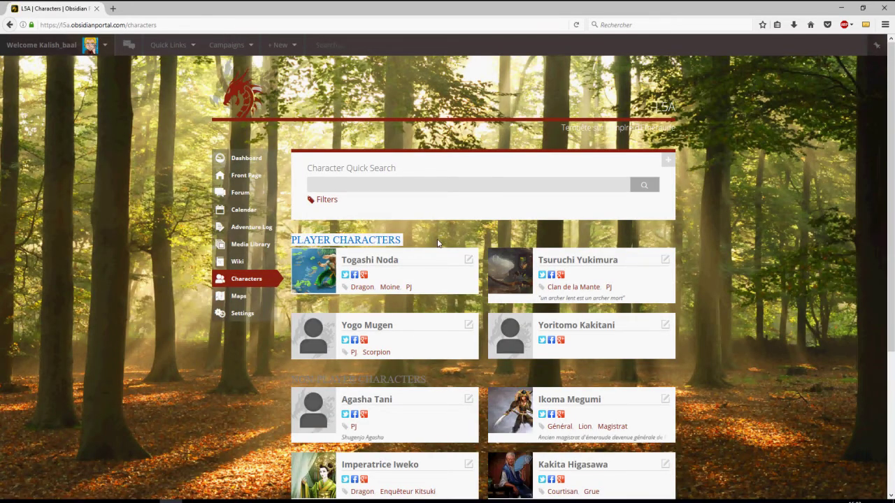
scroll(424, 243, down, 2)
drag(291, 322, 476, 312)
scroll(476, 312, down, 3)
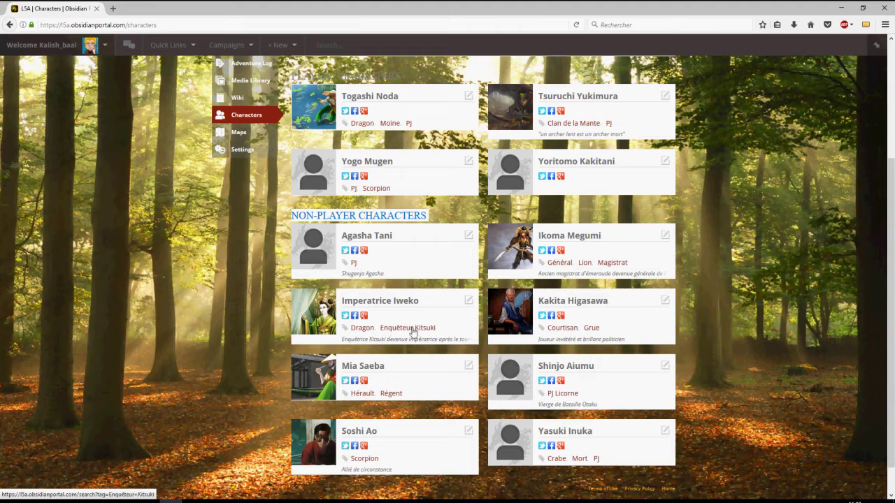
Highlight the quick descriptions of the non-player characters Agasha Tani, Imperatrice Iweko and Kakita Higasawa
double_click(362, 274)
click(378, 275)
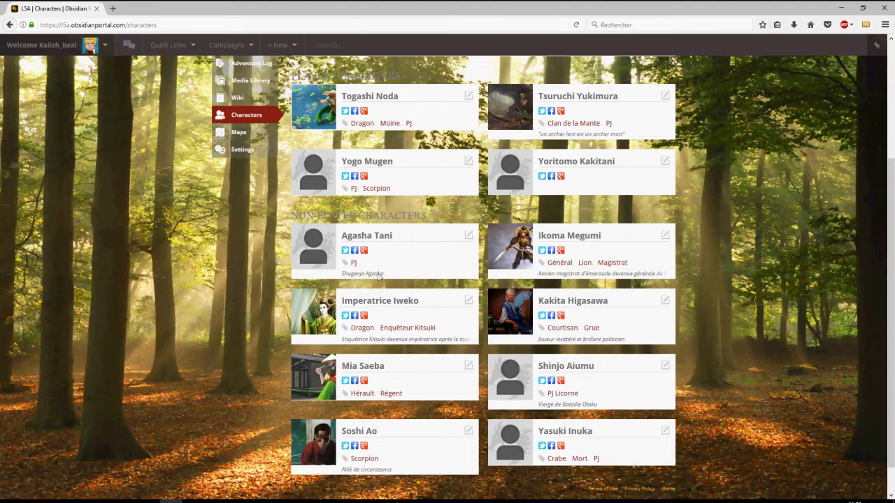
triple_click(364, 341)
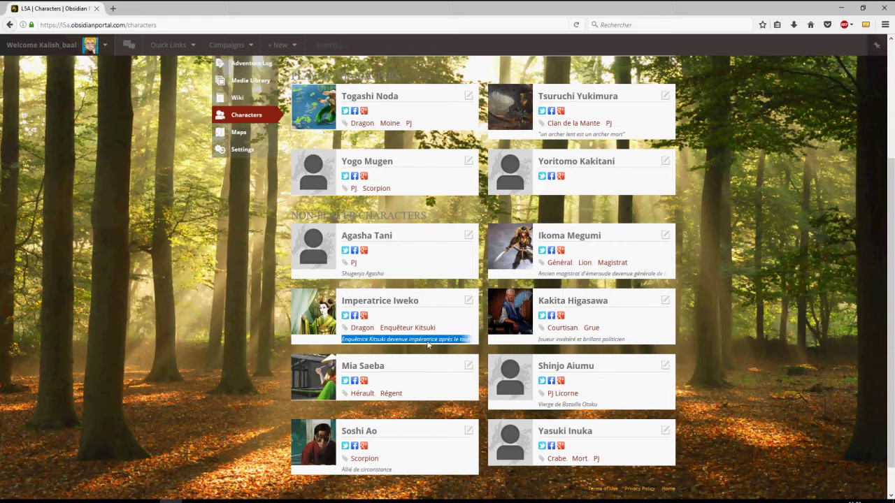
double_click(580, 341)
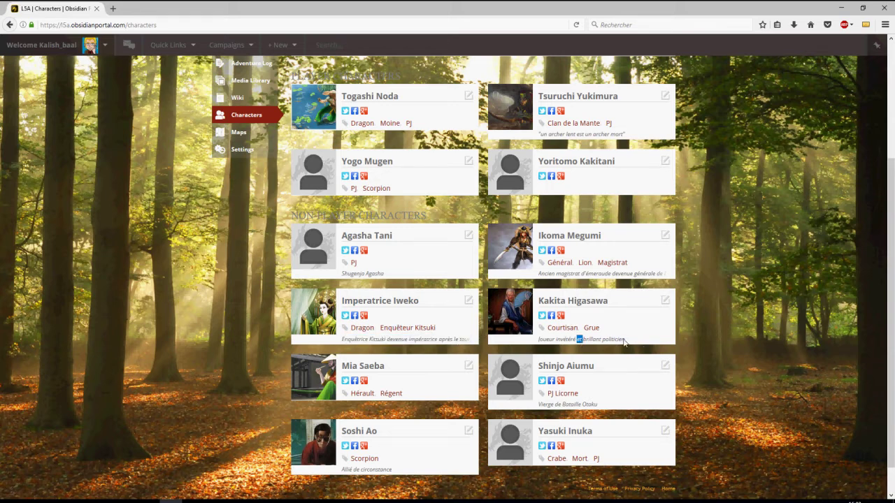
drag(624, 341, 488, 343)
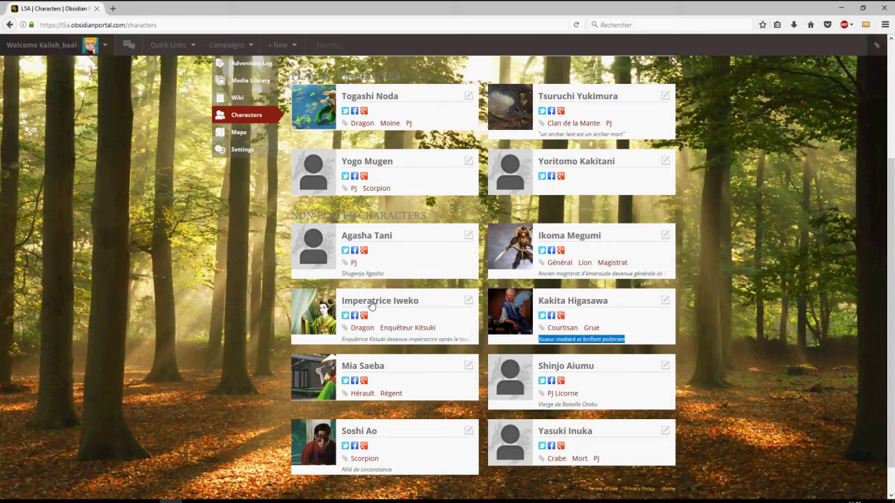
Open the character Ikoma Megumi for editing and examine the form's description and biography fields
click(584, 241)
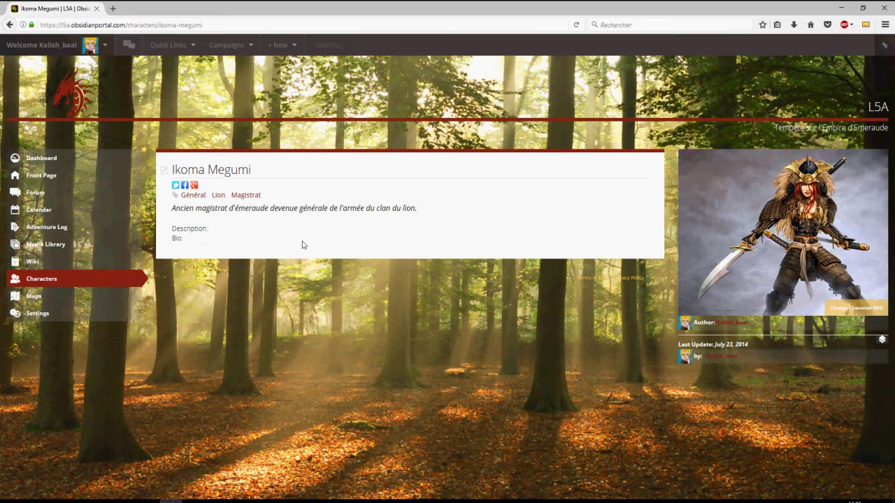
click(167, 172)
scroll(331, 290, down, 4)
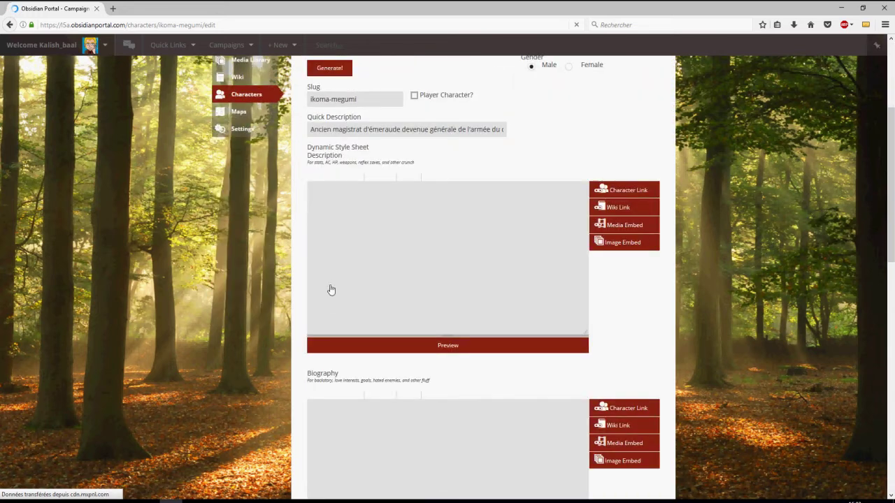
scroll(332, 289, down, 7)
scroll(370, 265, up, 12)
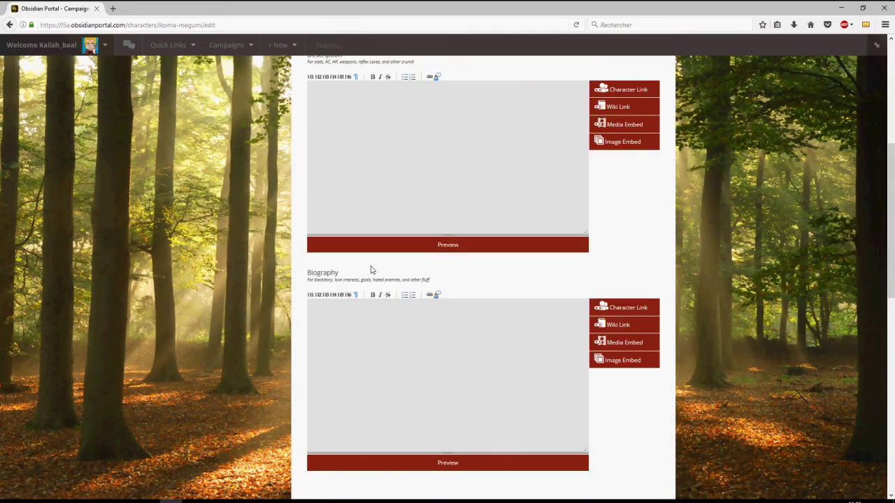
Open the "Sud de Rokugan" map from the campaign's maps and zoom out to view its full extent
click(239, 297)
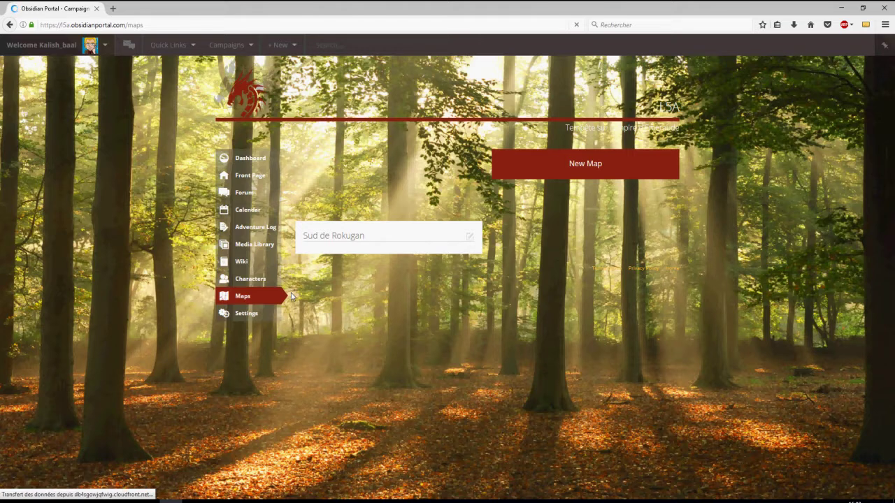
click(385, 193)
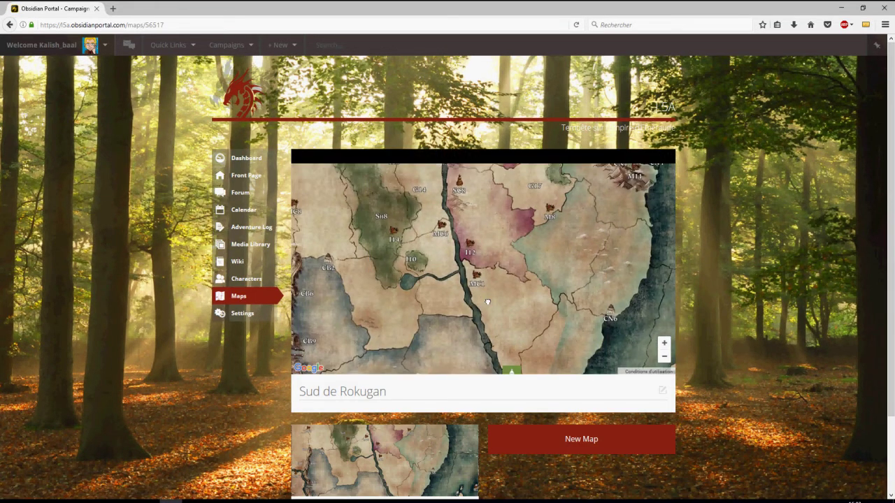
scroll(506, 300, down, 3)
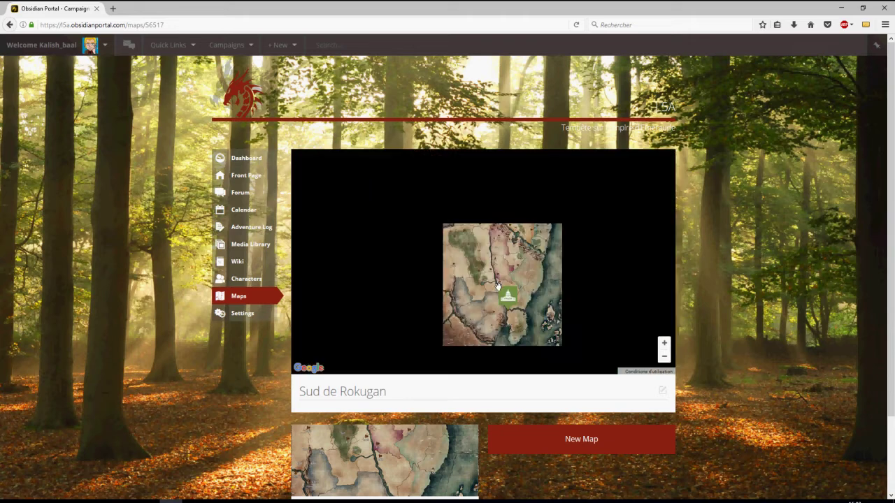
scroll(491, 290, up, 1)
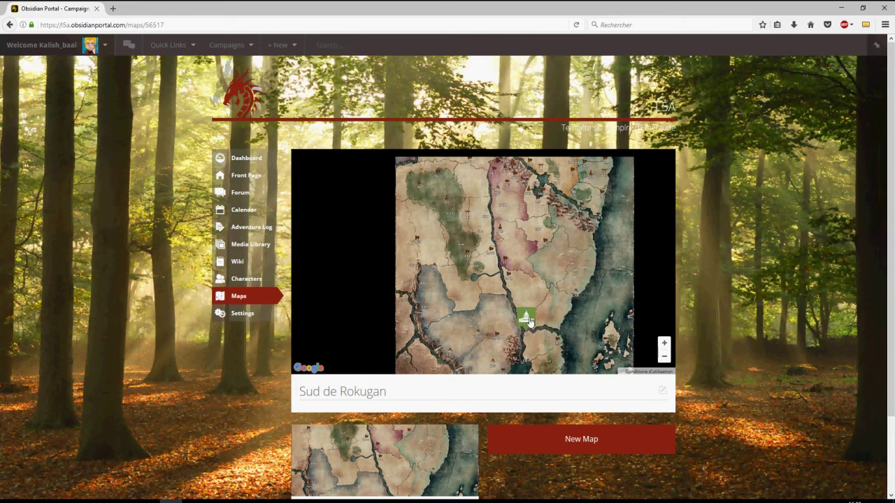
Show the information bubble of the green Kitsune Mori marker and look over the map around it
click(529, 322)
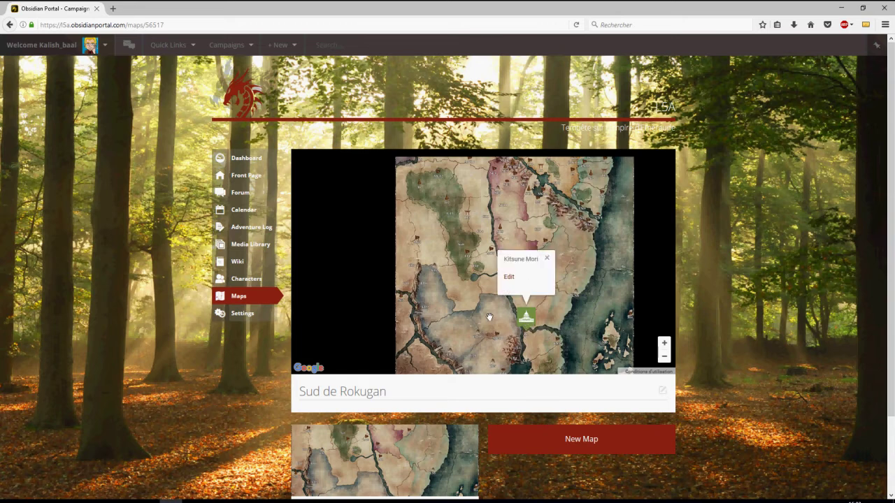
scroll(490, 318, down, 1)
scroll(513, 328, up, 1)
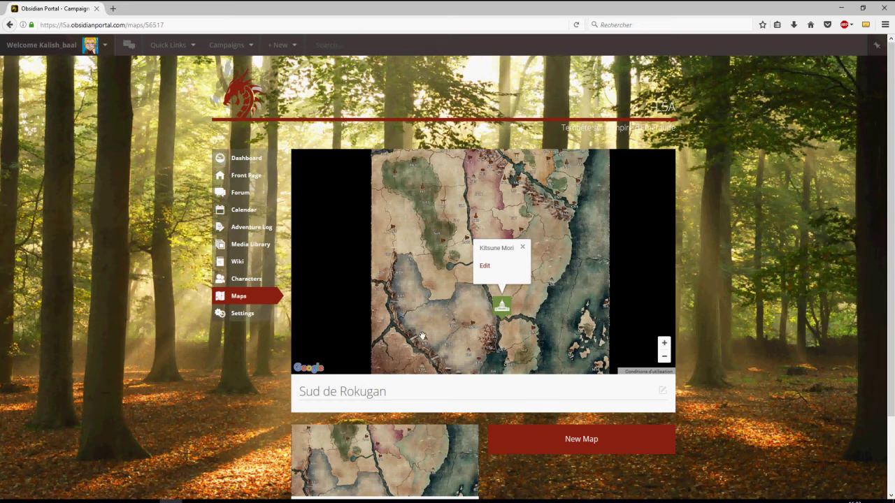
Open the map's edit form, examine the Add Marker dialog and close it without adding a marker
scroll(408, 451, down, 2)
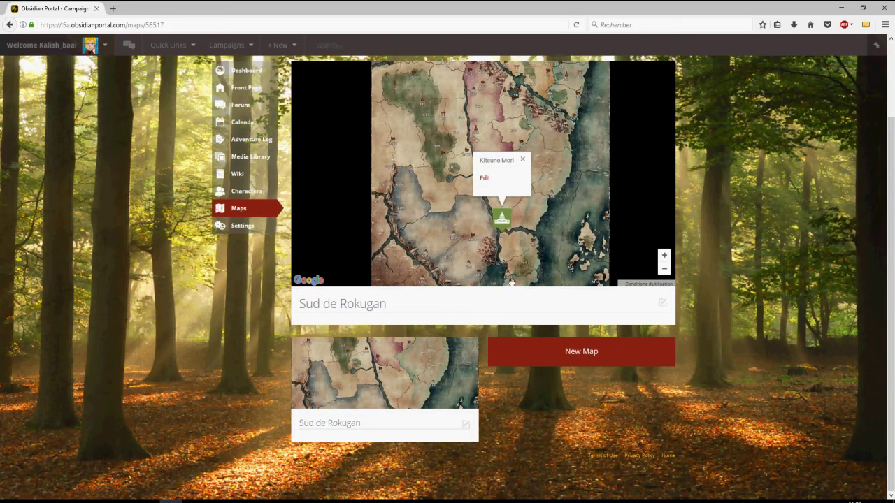
click(662, 303)
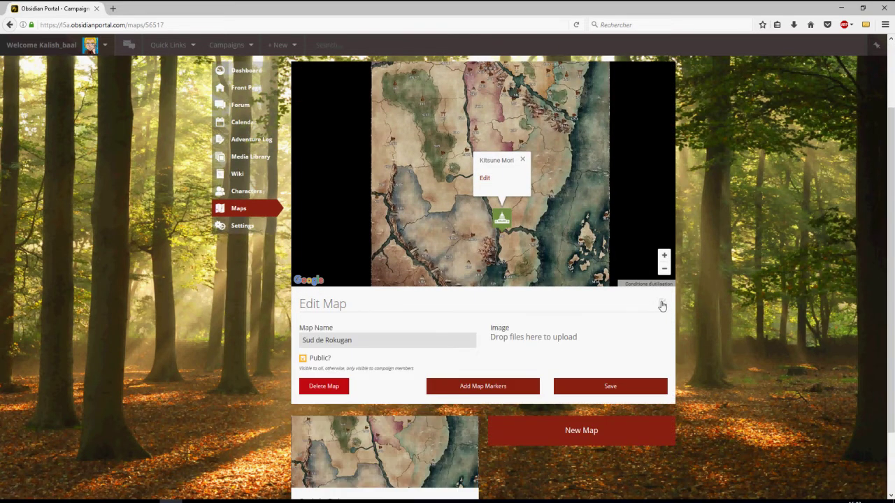
click(488, 389)
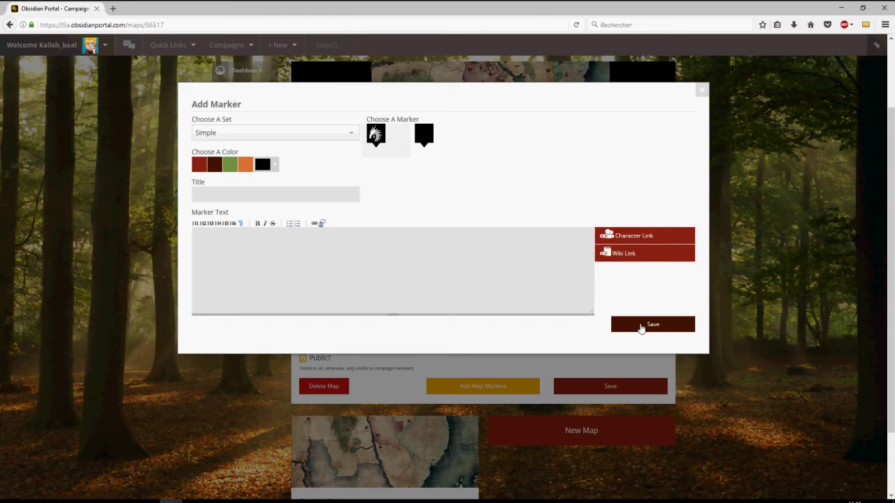
click(701, 90)
click(494, 288)
View the campaign dashboard, check the account's Ascendant membership details and return to the dashboard
click(246, 158)
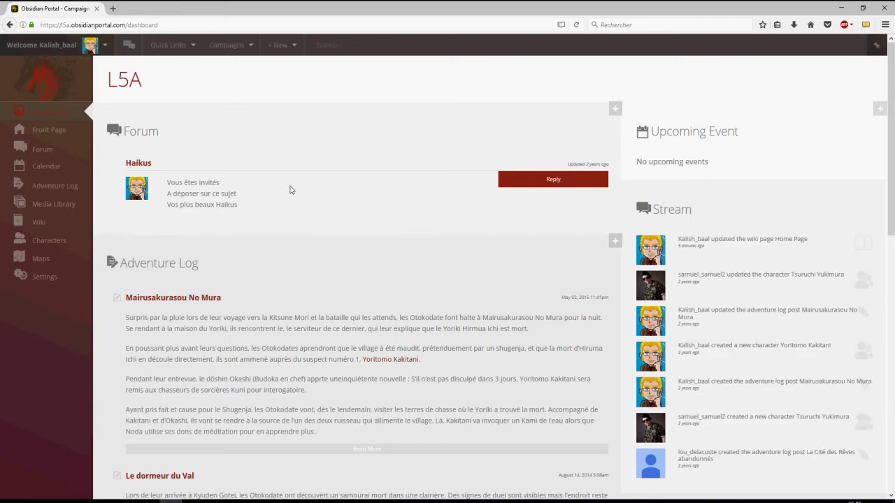
click(40, 45)
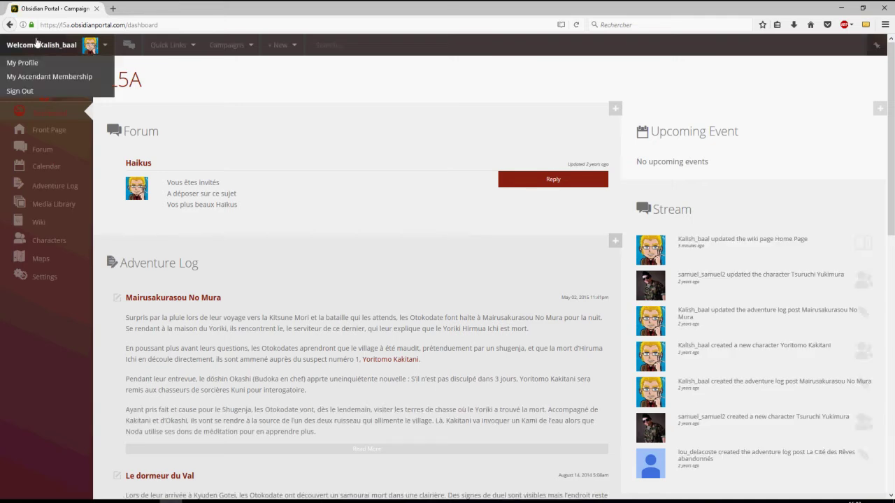
click(52, 80)
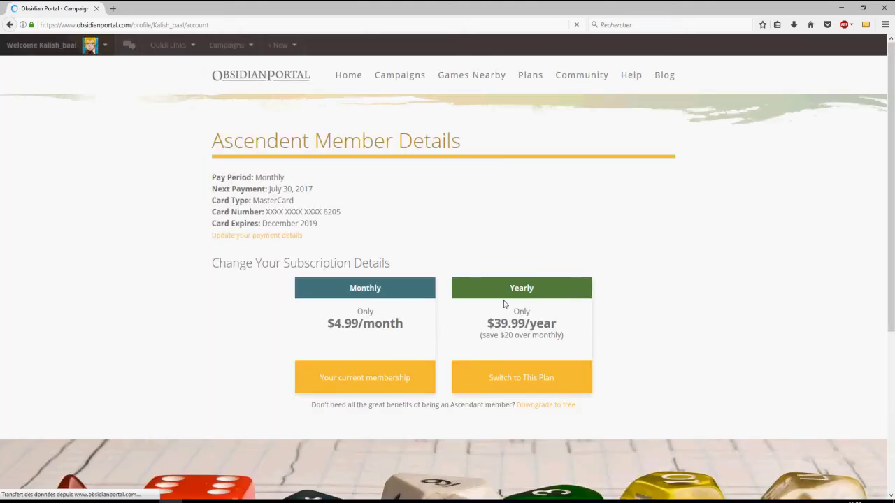
click(9, 25)
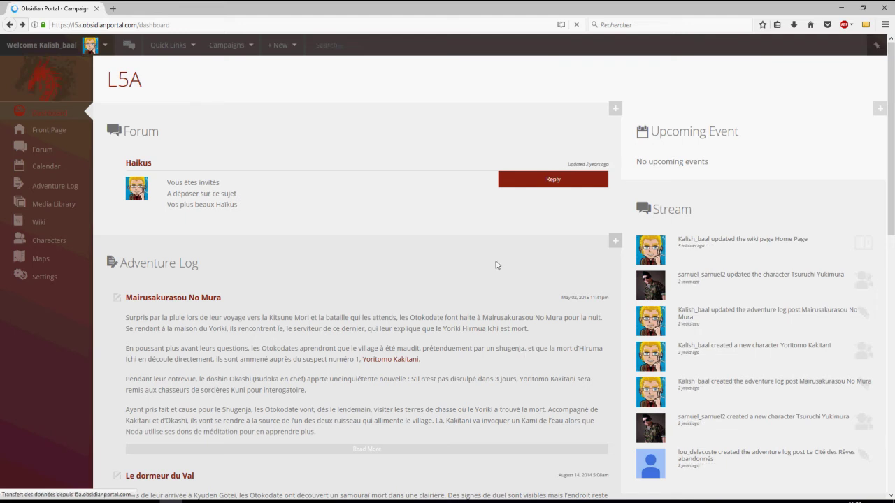